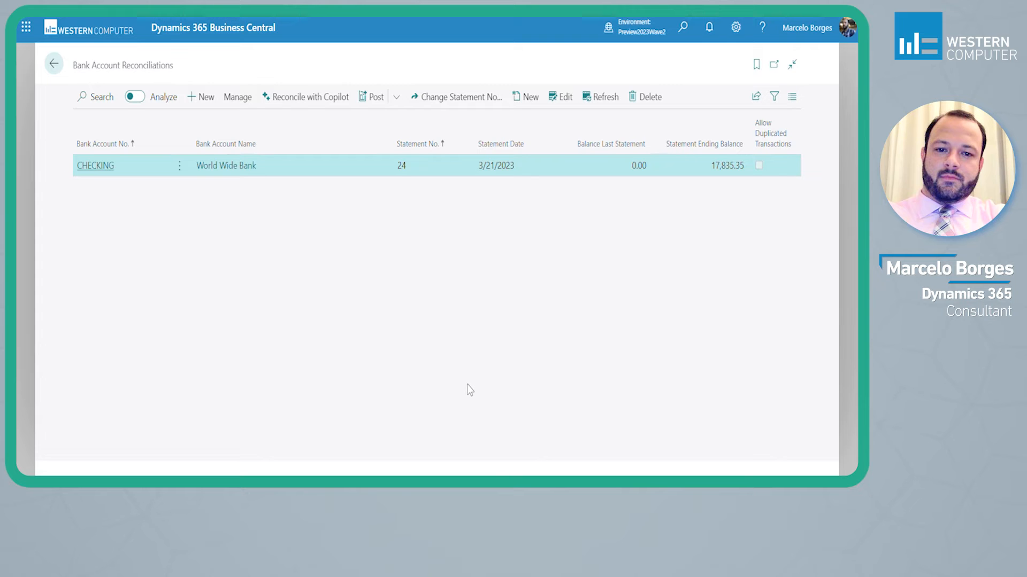
# Look up the bank account reconciliation with Copilot feature in Feature Management, check whether it is enabled, and return to the reconciliations list
pyautogui.click(687, 27)
pyautogui.write('eat ma')
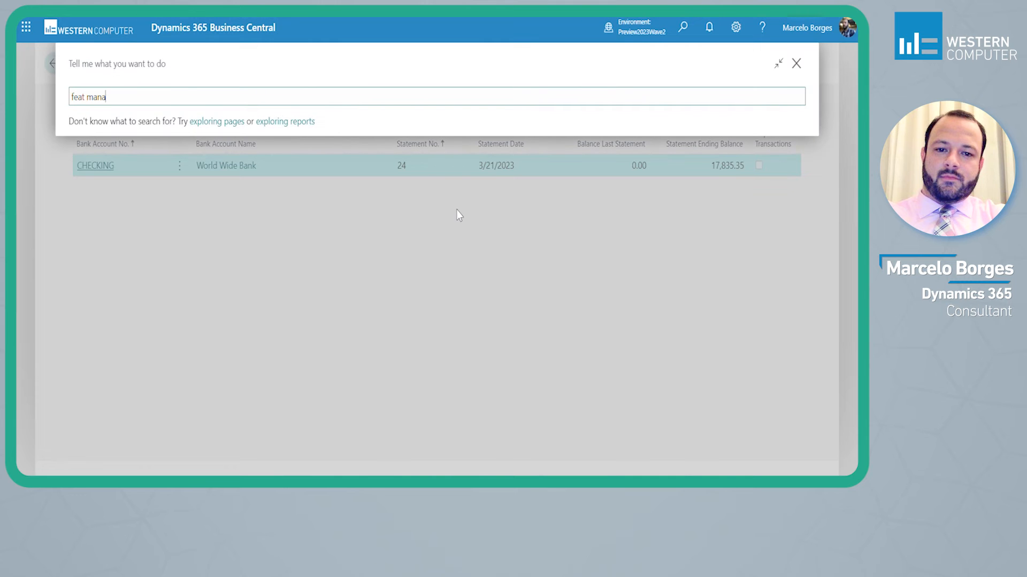
pyautogui.write('na')
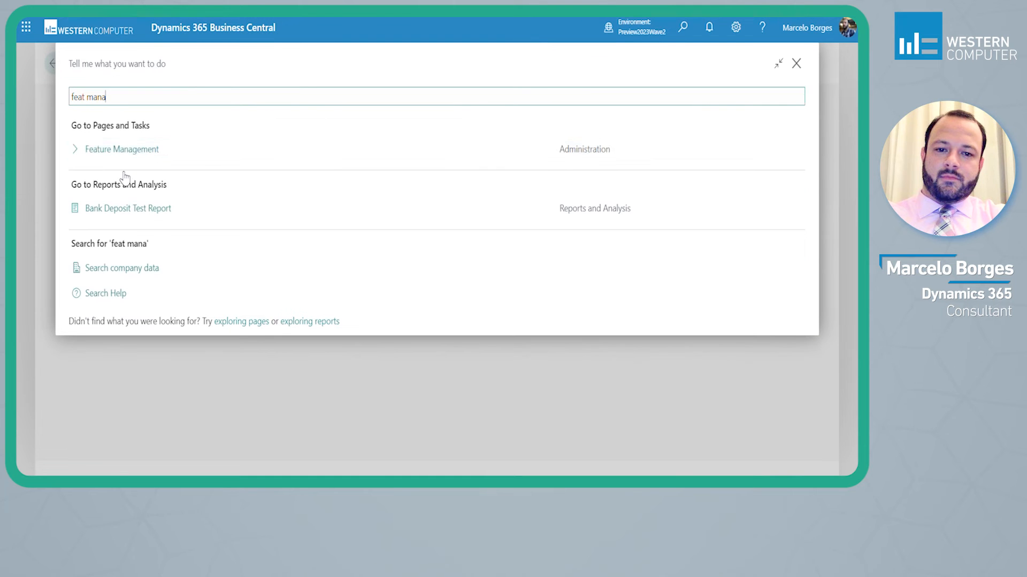
pyautogui.click(119, 154)
pyautogui.click(91, 99)
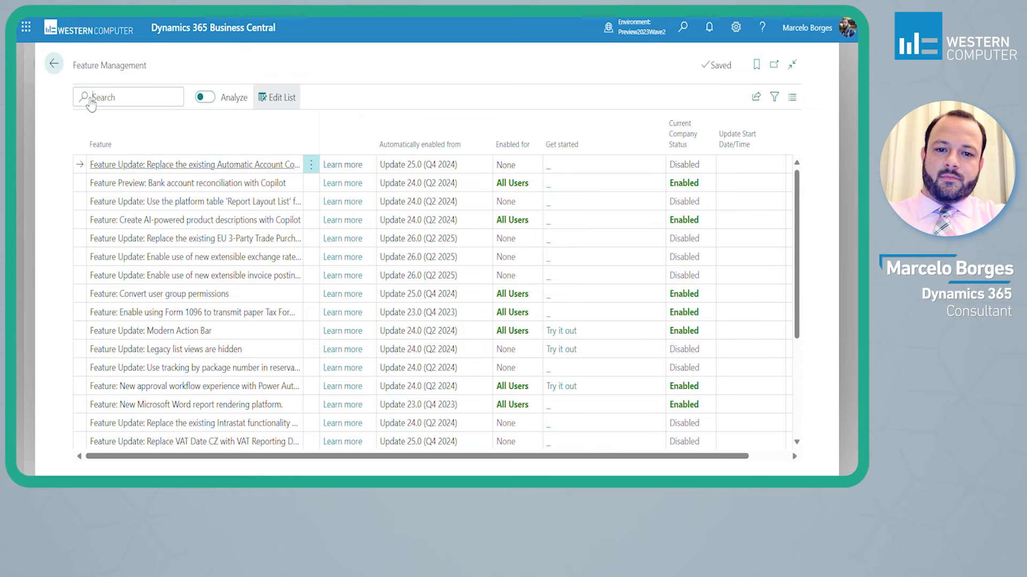
pyautogui.write('bank')
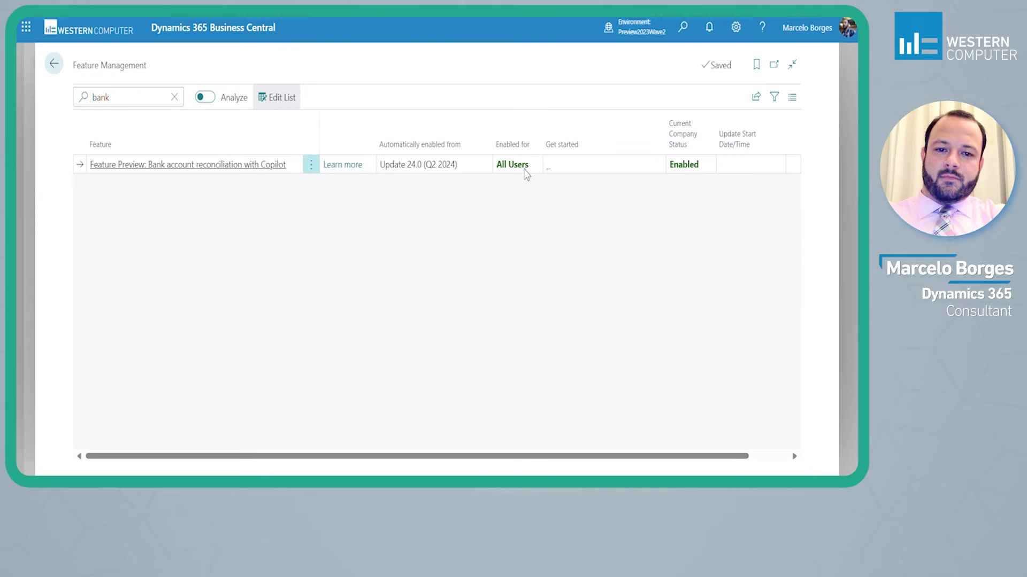
pyautogui.click(58, 65)
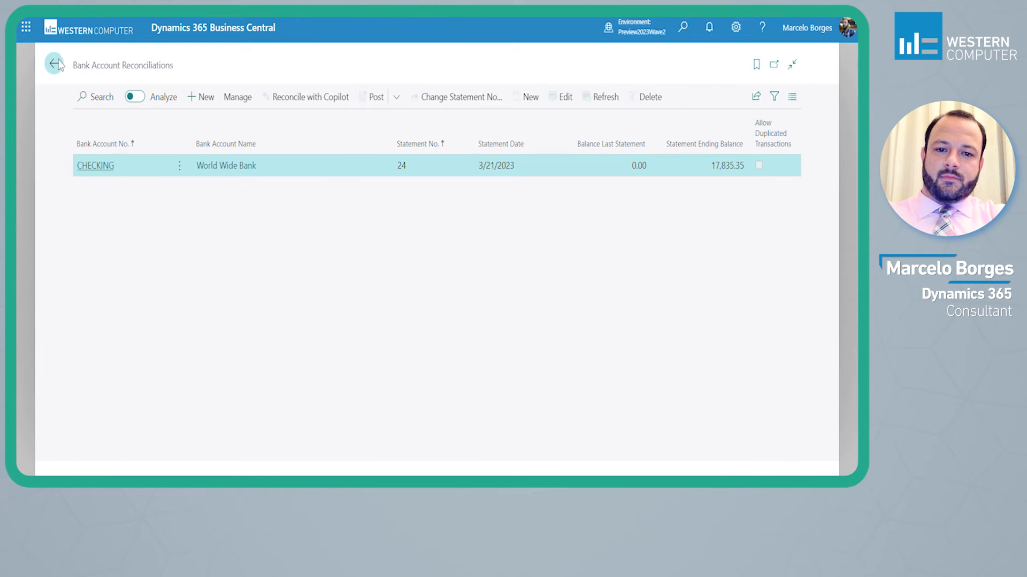
# Check the status of the Bank Account Reconciliation capability on the Copilot & AI capabilities page, and return to the reconciliations list
pyautogui.click(691, 34)
pyautogui.write('ai')
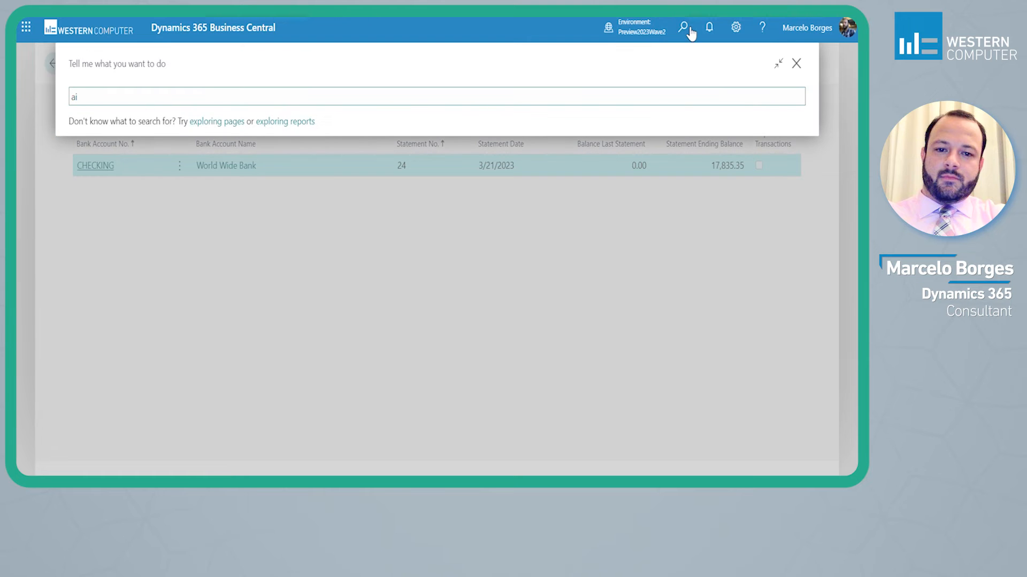
pyautogui.write(' cop')
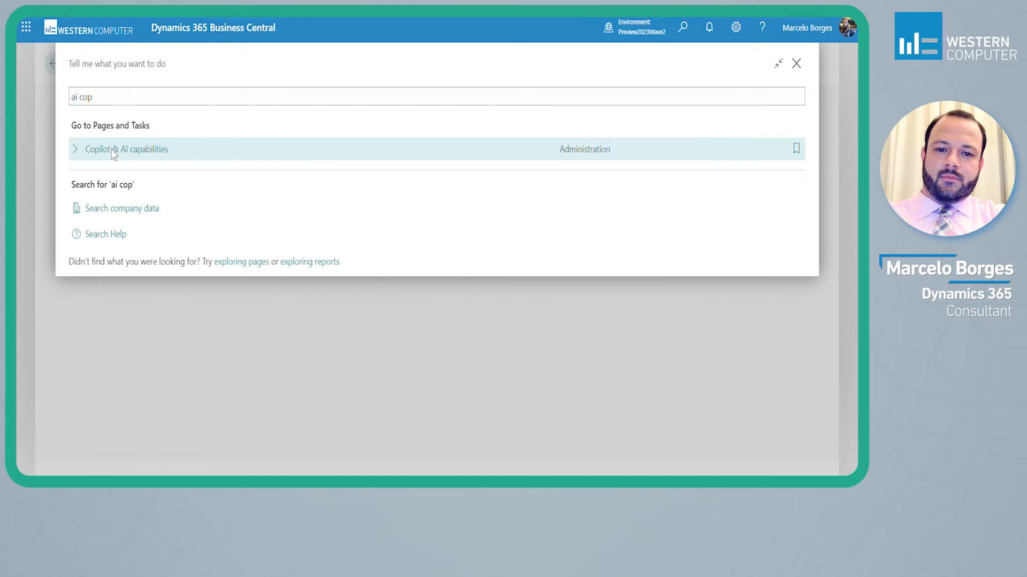
pyautogui.click(116, 154)
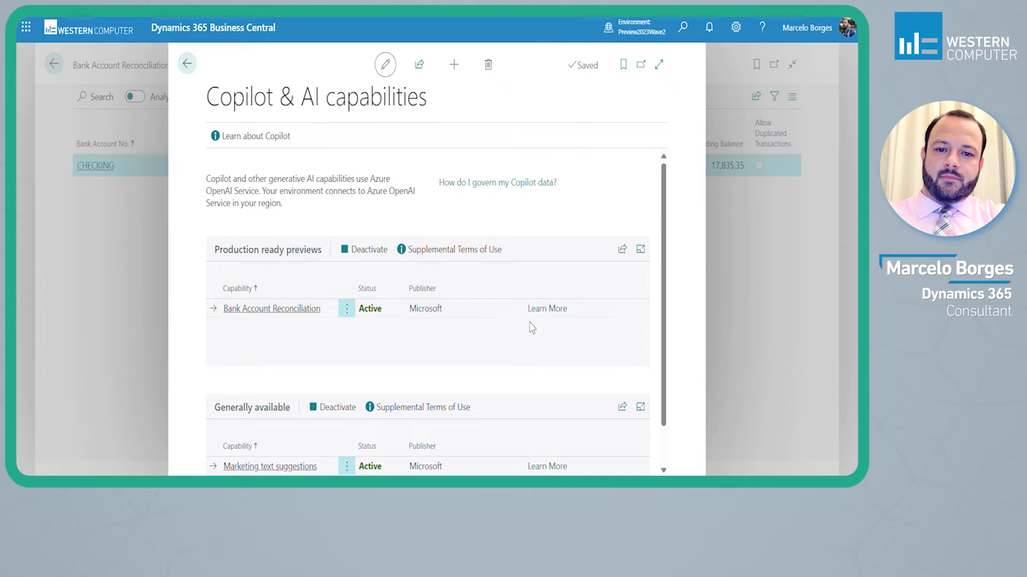
pyautogui.click(188, 63)
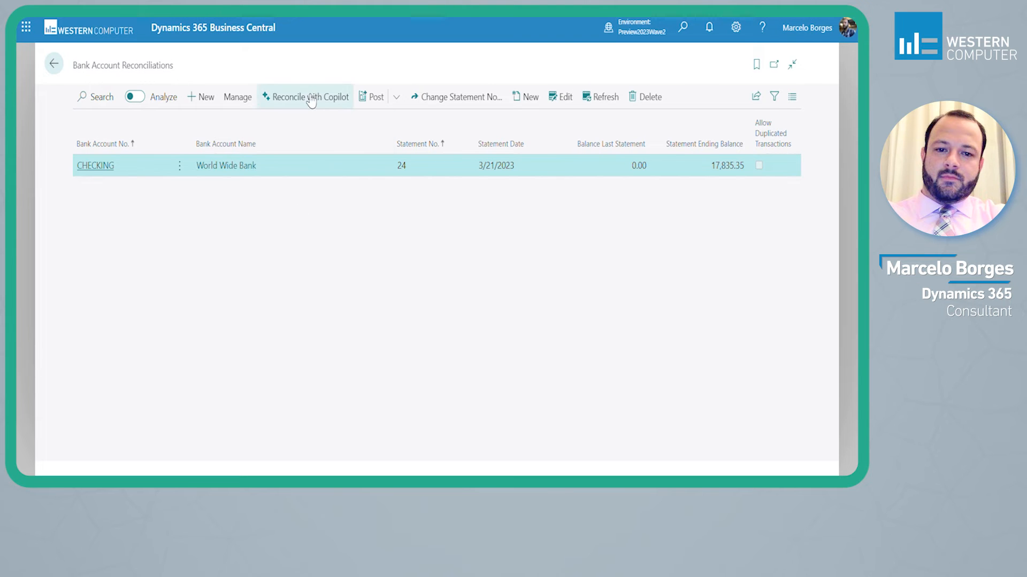
# View the Reconcile with Copilot options for the CHECKING account from the reconciliations list, and close them without generating anything
pyautogui.click(295, 107)
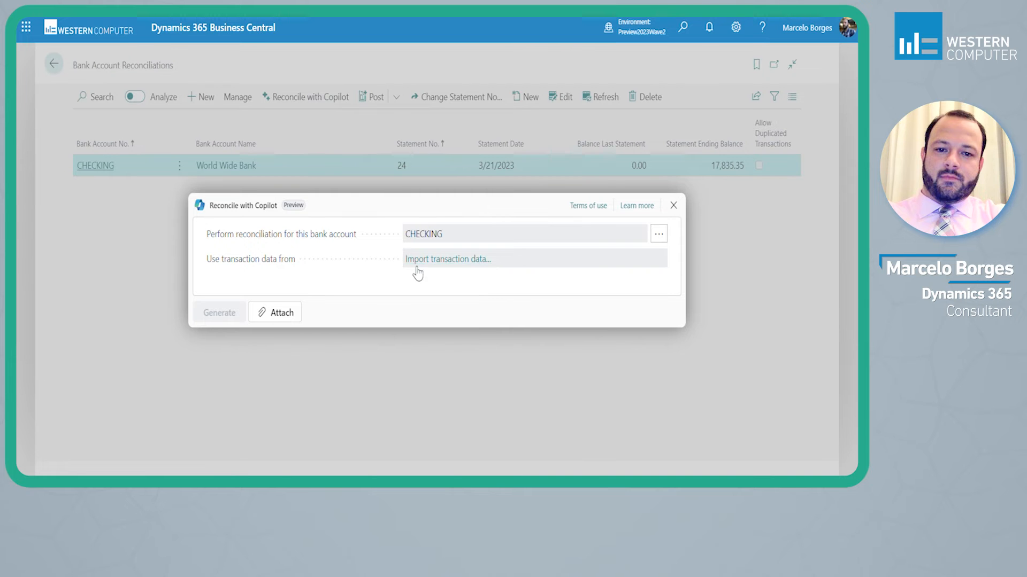
pyautogui.click(673, 206)
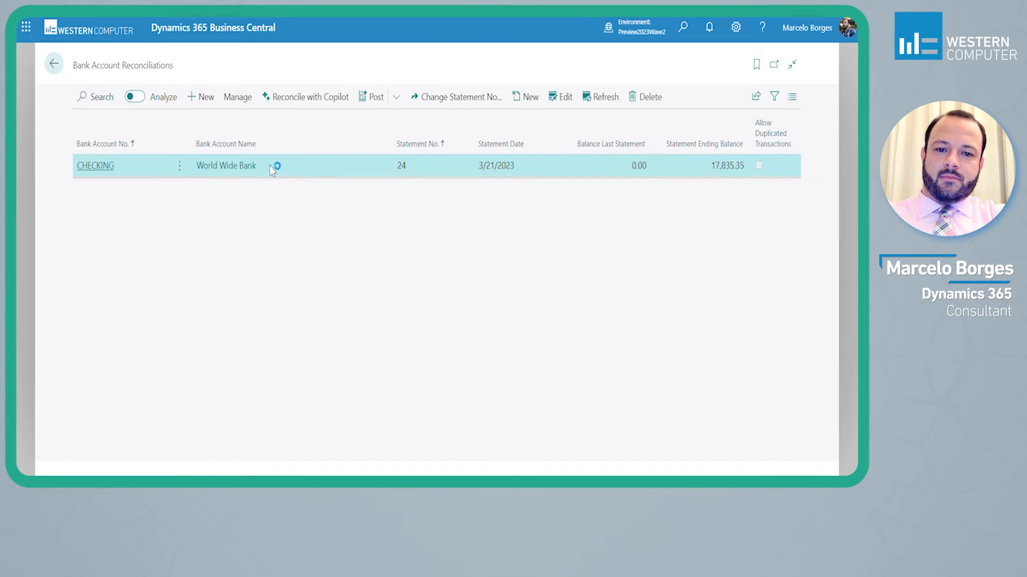
# Open the CHECKING bank account reconciliation for statement 24 and review its bank statement lines
pyautogui.click(106, 170)
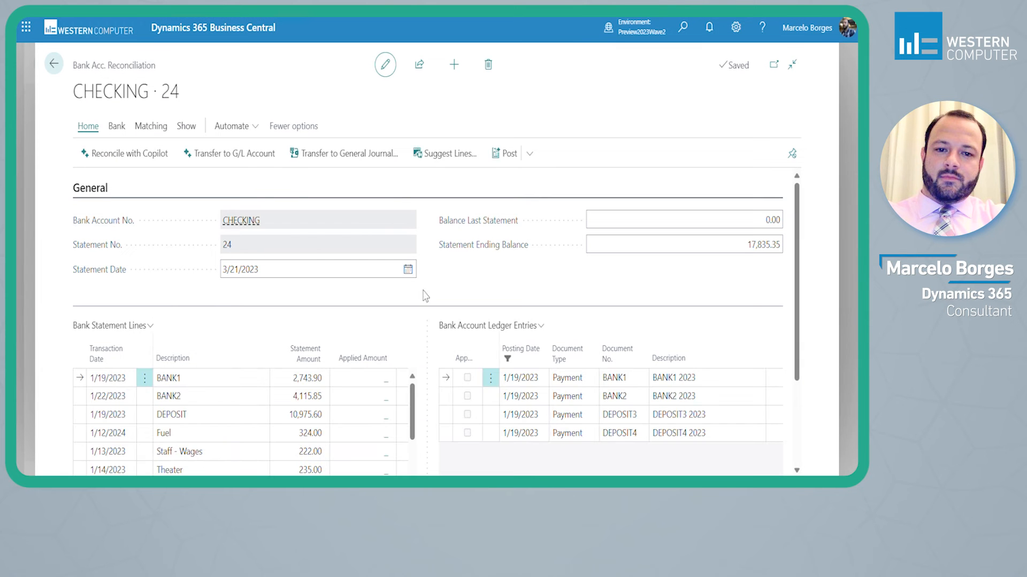
pyautogui.scroll(-1, 187, 398)
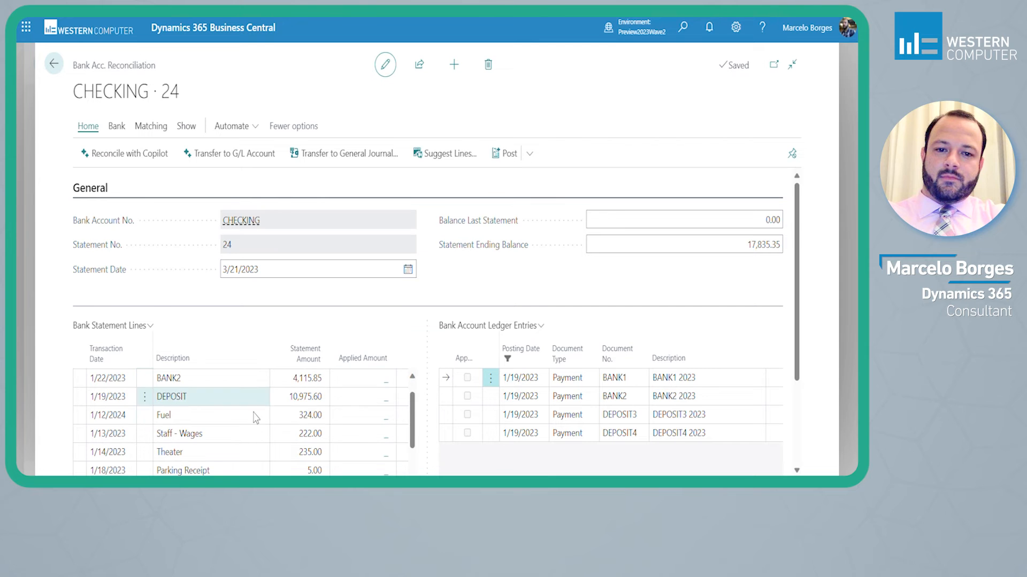
pyautogui.scroll(-2, 237, 417)
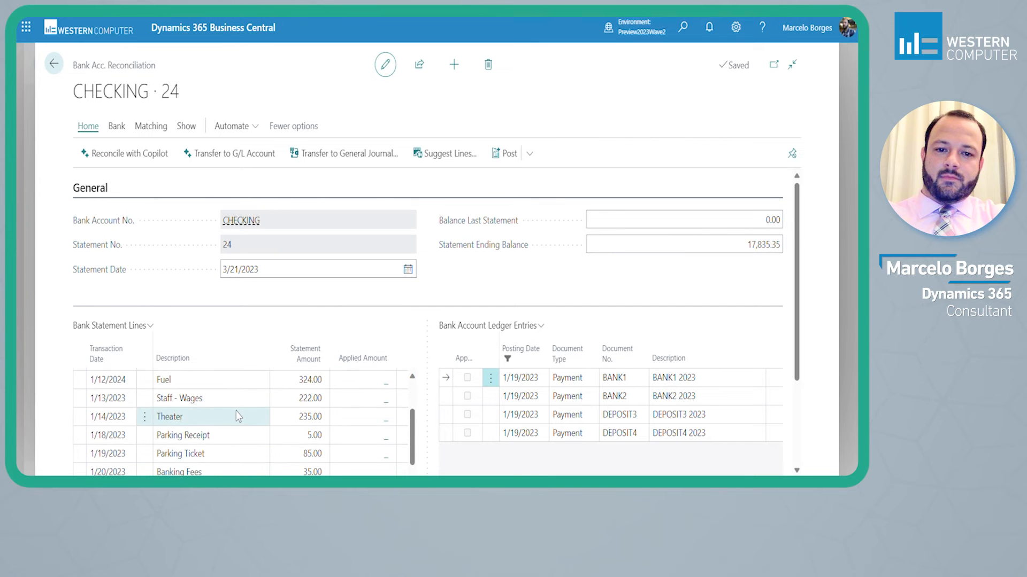
pyautogui.scroll(3, 283, 417)
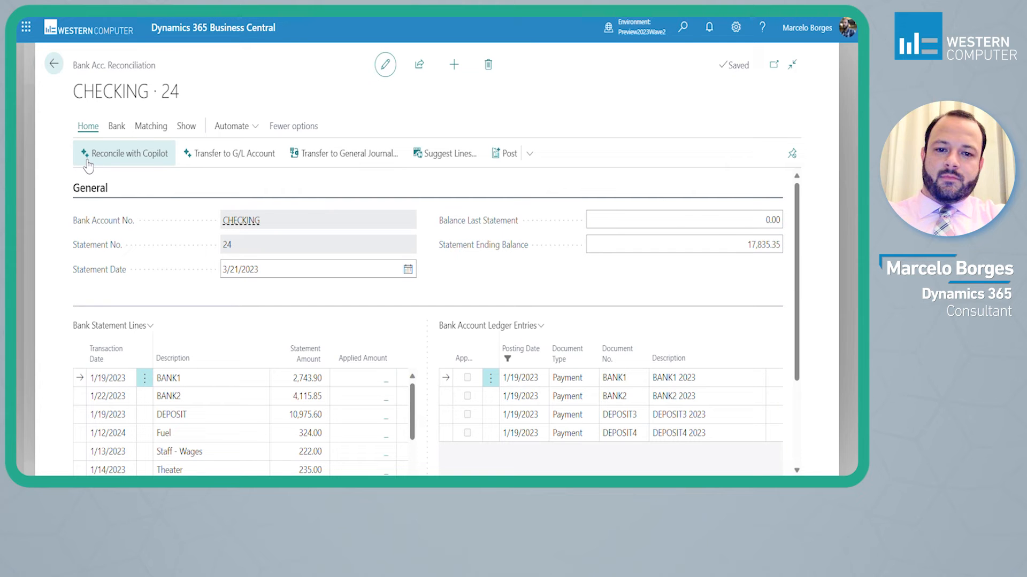
# Run Reconcile with Copilot on the statement, inspect the ledger entries proposed for the DEPOSIT line, and keep the match proposals
pyautogui.click(148, 159)
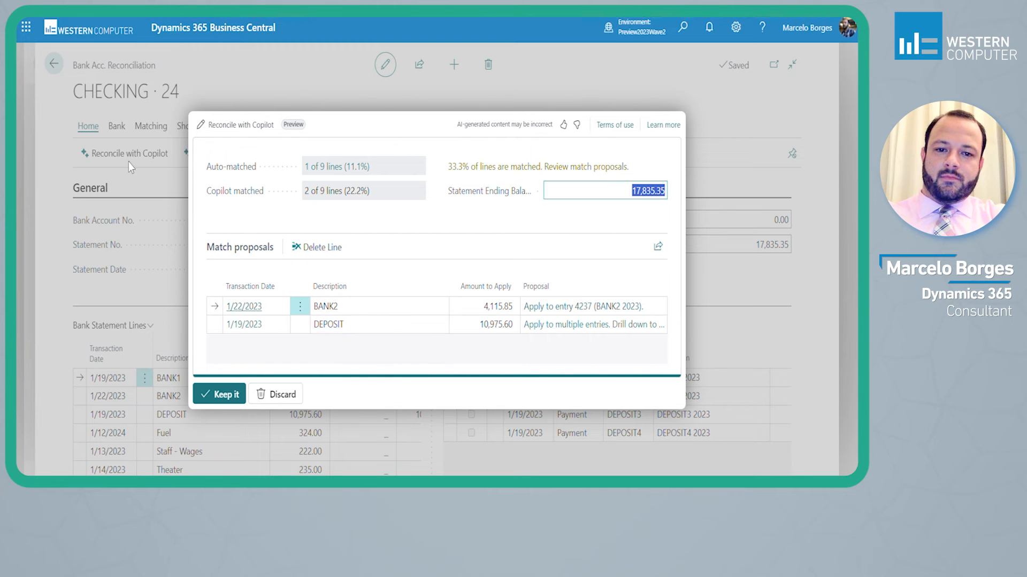
pyautogui.moveTo(264, 175)
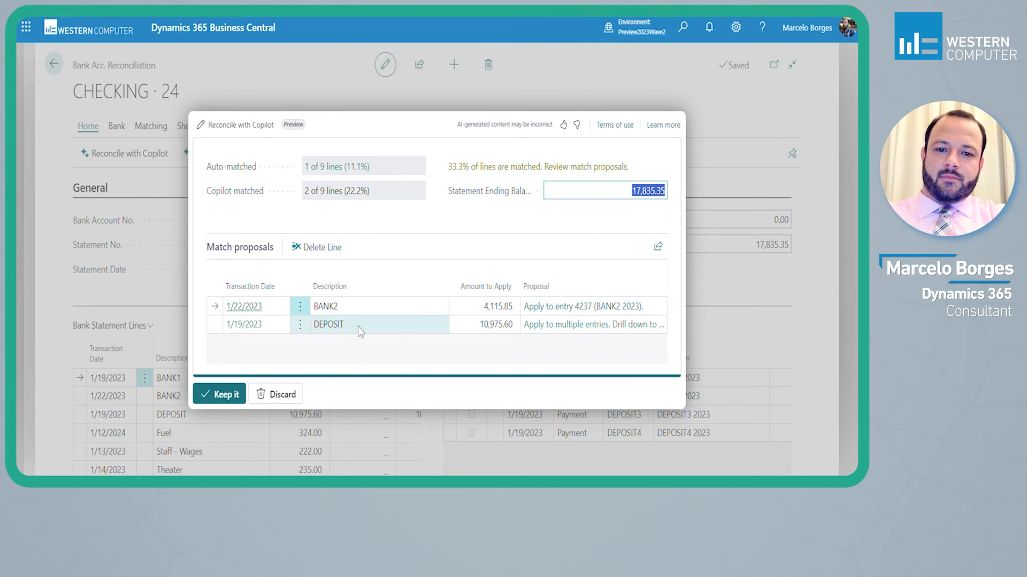
pyautogui.click(600, 325)
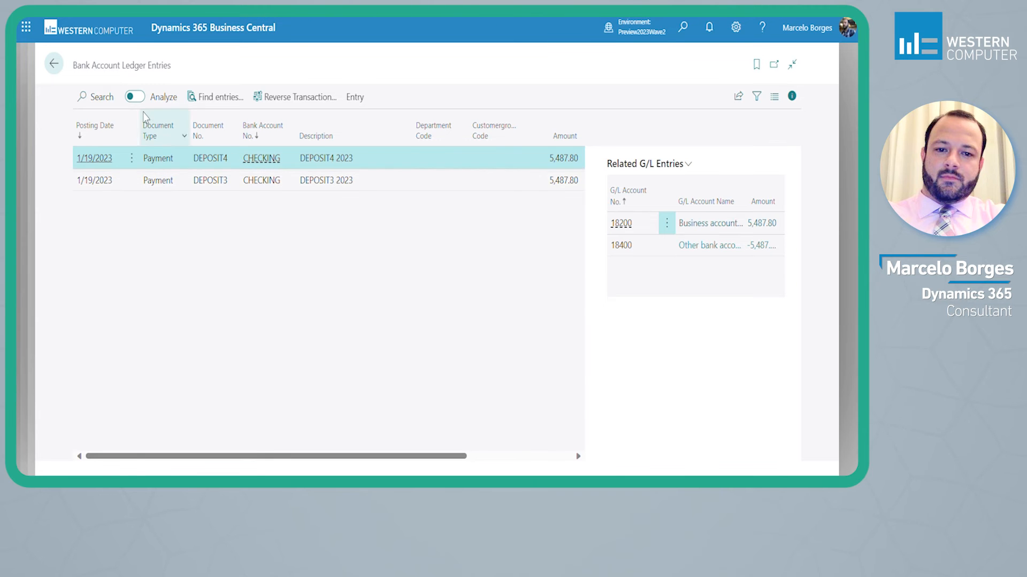
pyautogui.click(54, 64)
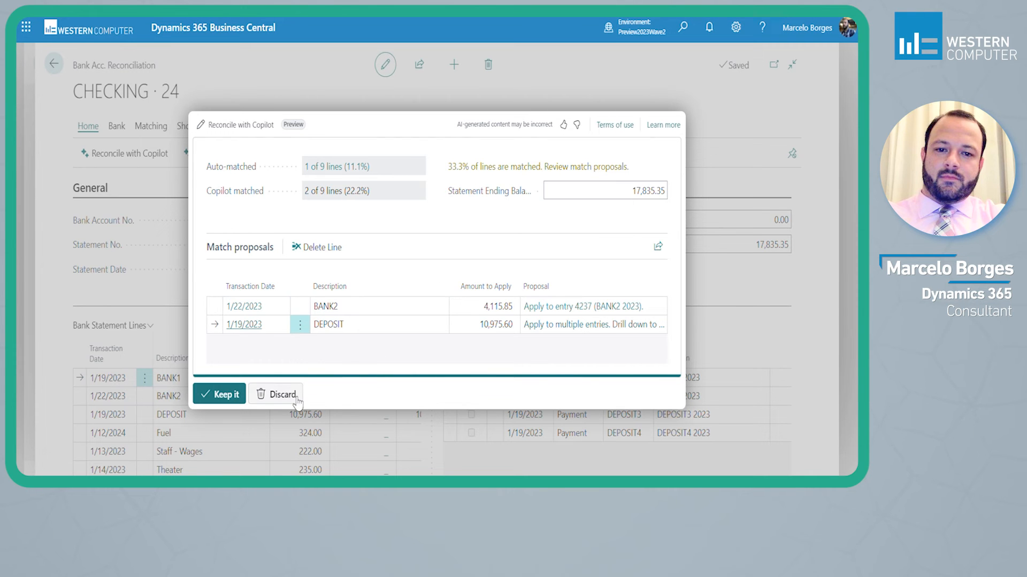
pyautogui.click(224, 395)
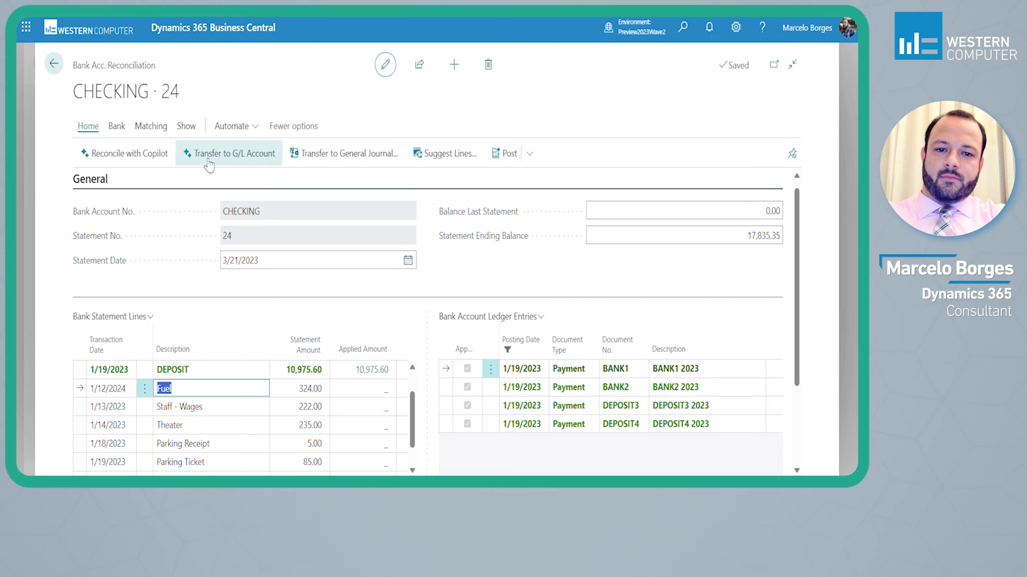
# Select the unmatched statement lines from Fuel to Banking Fees and generate Copilot proposals for transferring them to G/L accounts
pyautogui.scroll(-1, 219, 451)
pyautogui.keyDown('shift'); pyautogui.click(220, 452); pyautogui.keyUp('shift')
pyautogui.click(267, 160)
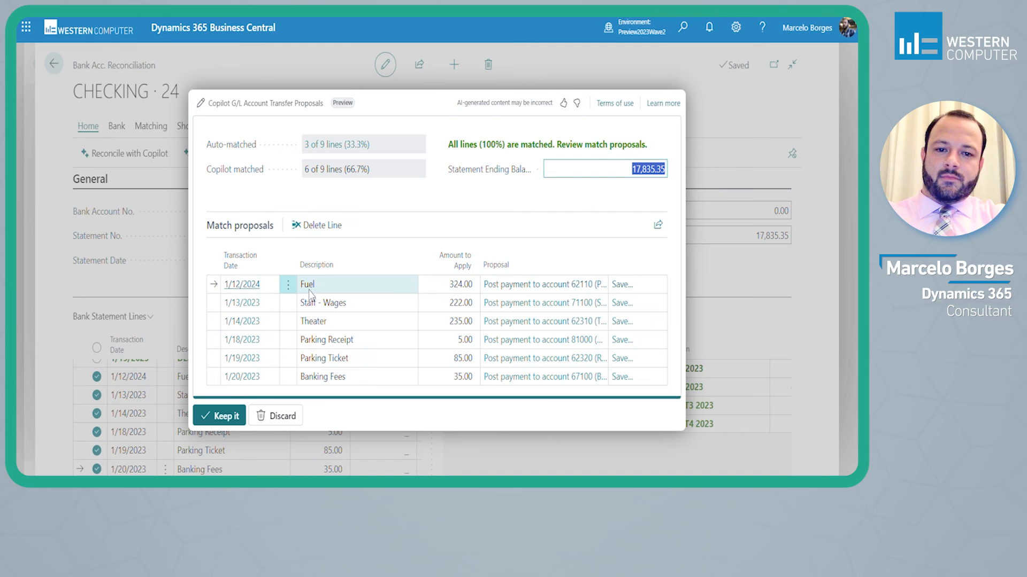
# Review the G/L accounts proposed for the Fuel, Staff - Wages and Theater lines, accepting each proposed account
pyautogui.click(548, 293)
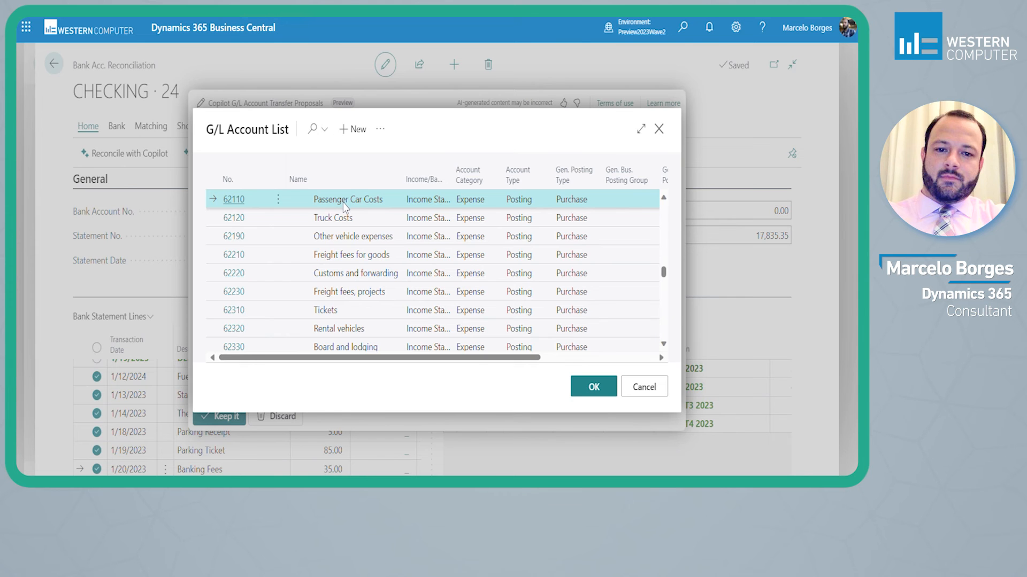
pyautogui.click(594, 386)
pyautogui.click(389, 309)
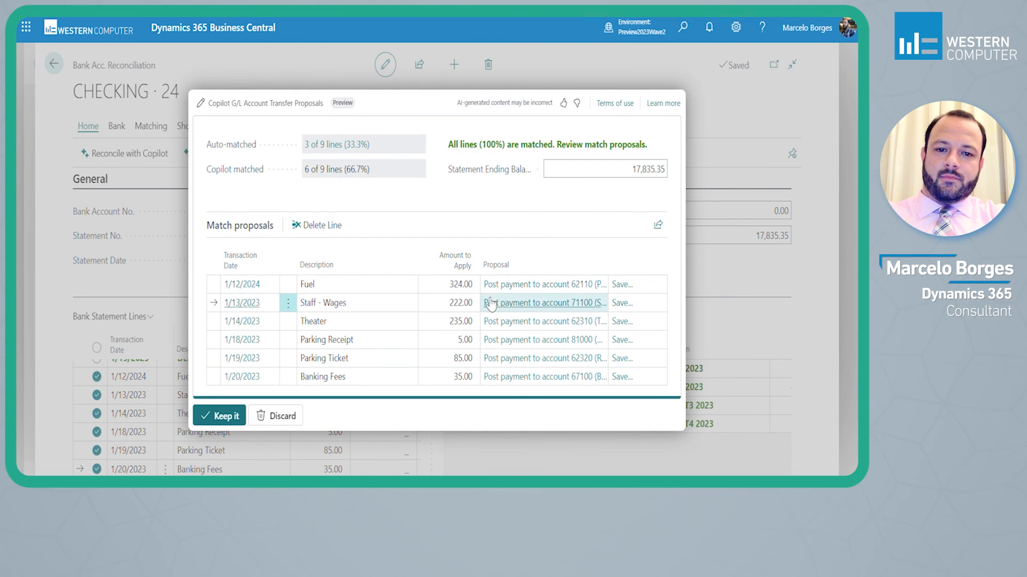
pyautogui.click(530, 302)
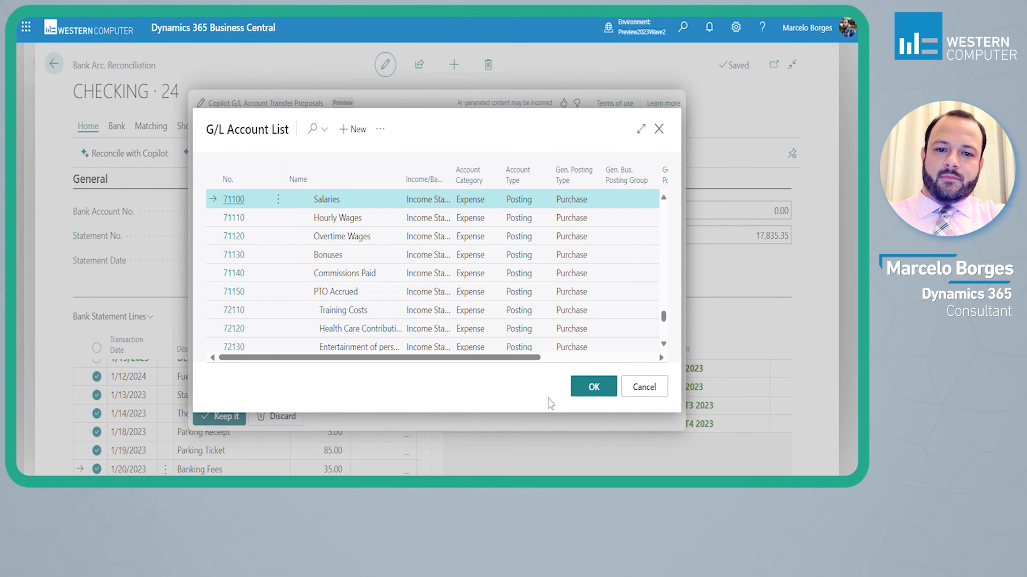
pyautogui.click(591, 386)
pyautogui.click(356, 323)
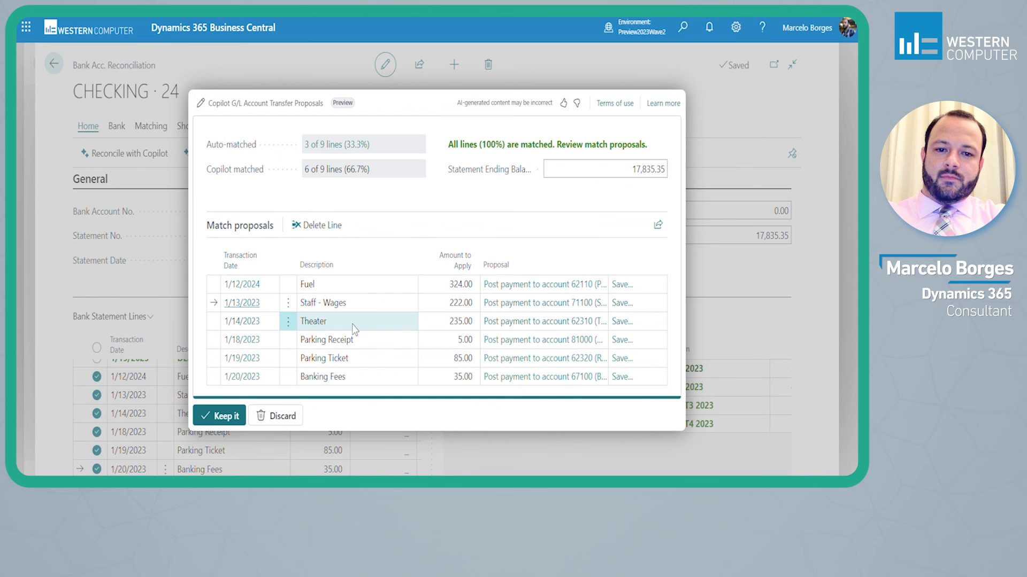
pyautogui.click(546, 325)
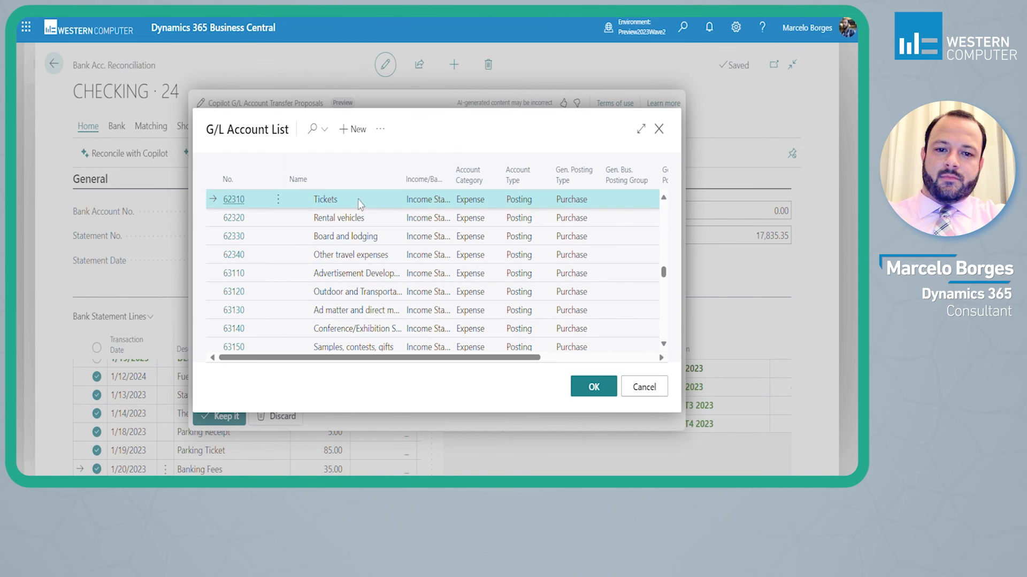
pyautogui.scroll(1, 349, 219)
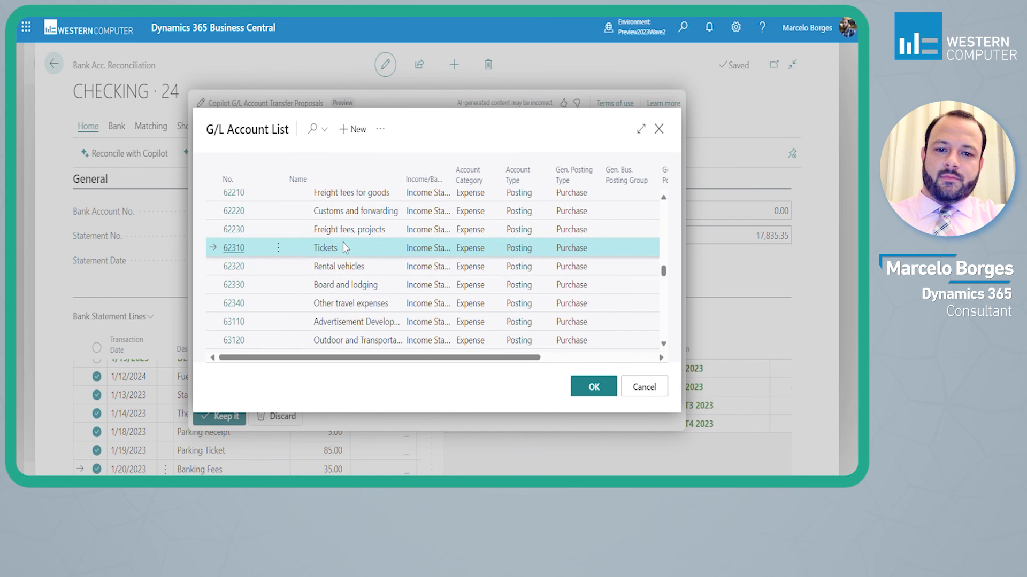
pyautogui.click(593, 387)
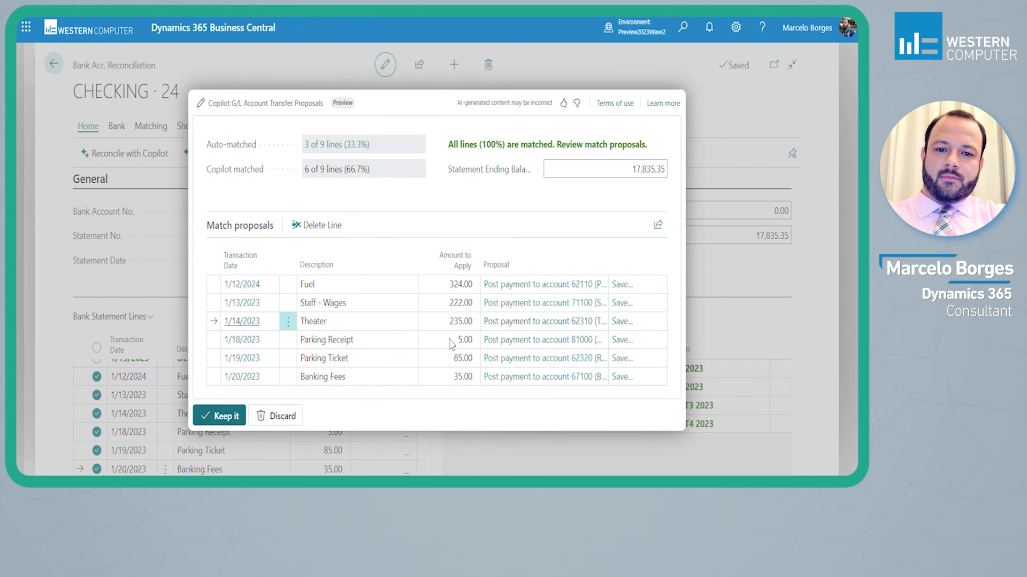
# Change the proposed G/L account for the Parking Receipt line to 62110 Passenger Car Costs
pyautogui.click(526, 342)
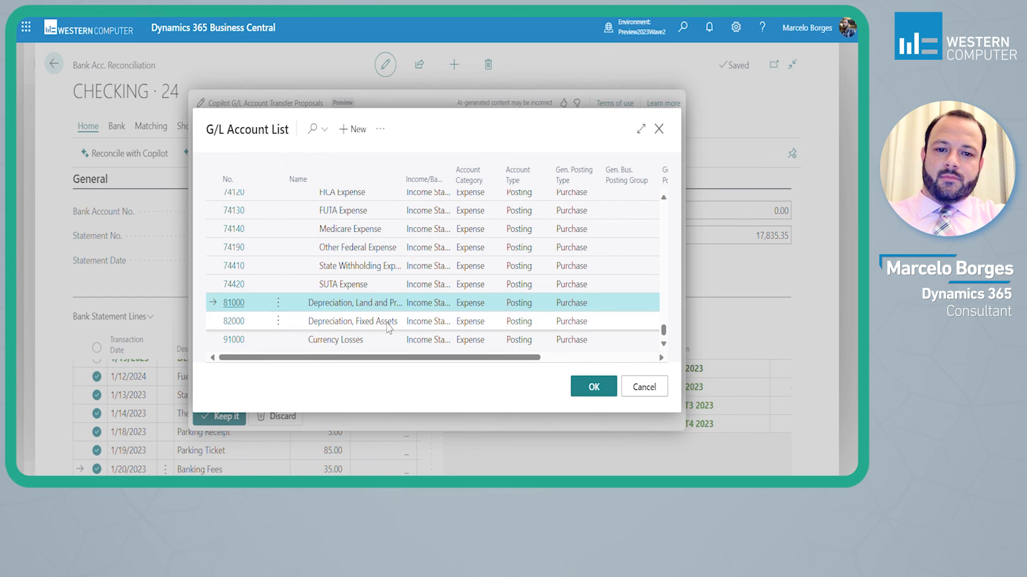
pyautogui.click(321, 140)
pyautogui.write('pass')
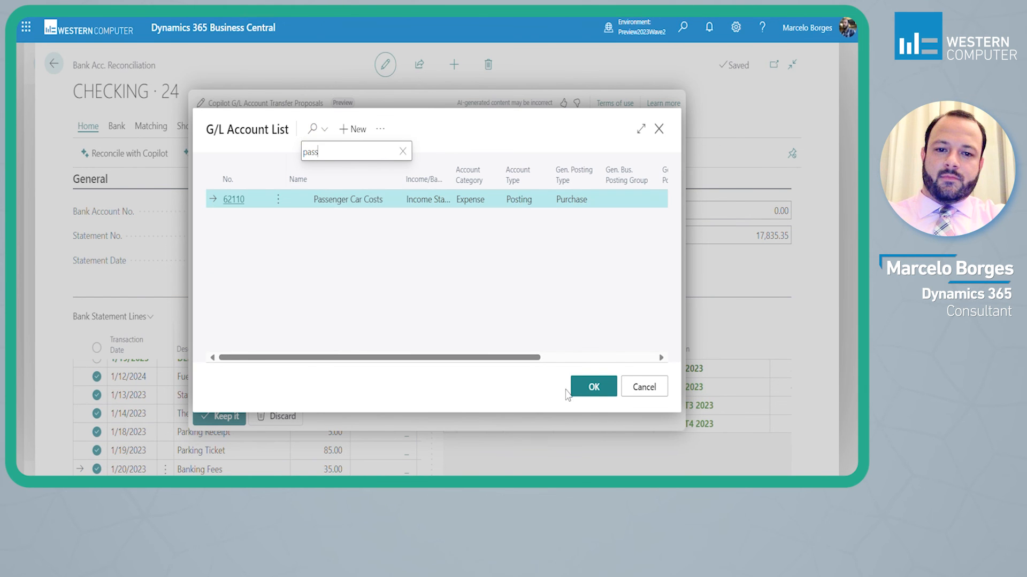
pyautogui.click(592, 386)
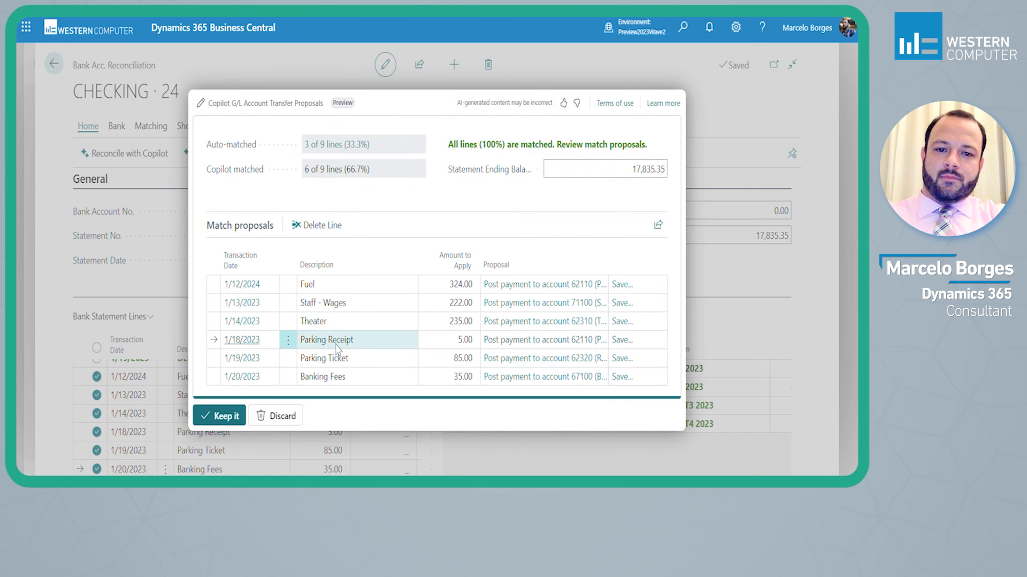
# Save a text-to-account mapping for Parking Receipt with 62110 as both debit and credit account
pyautogui.click(631, 346)
pyautogui.click(435, 187)
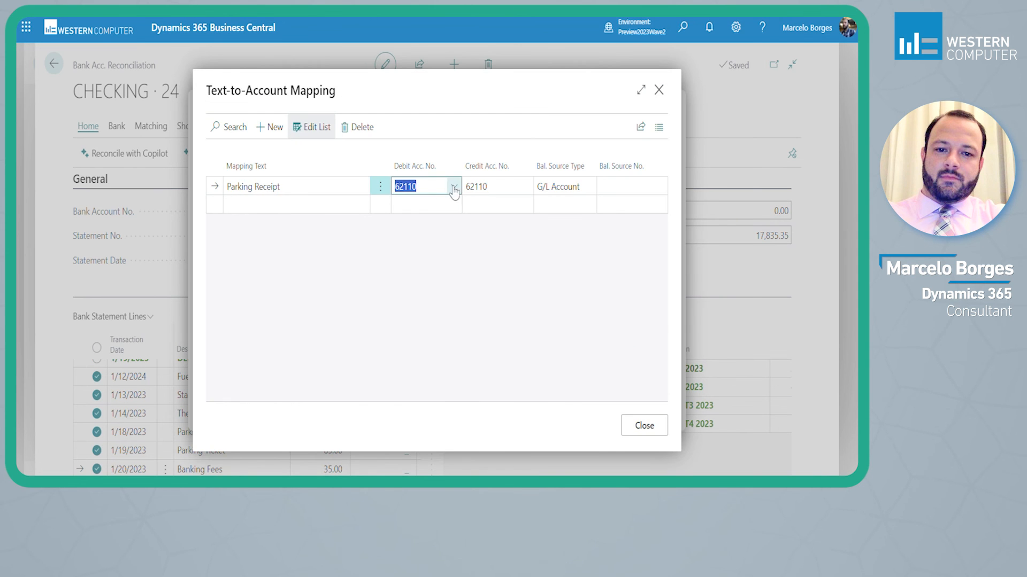
pyautogui.click(307, 190)
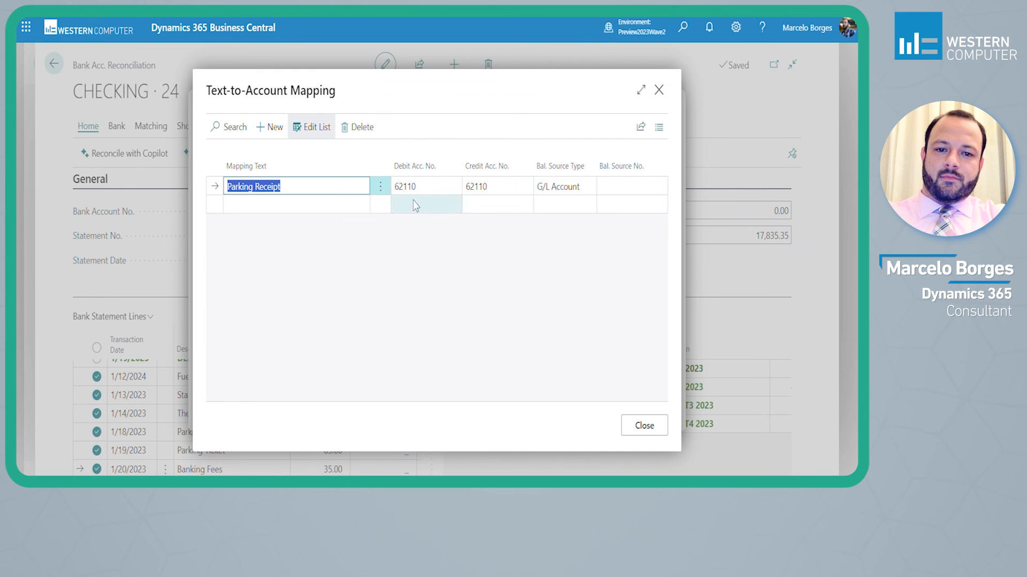
pyautogui.click(436, 192)
pyautogui.click(435, 191)
pyautogui.click(454, 187)
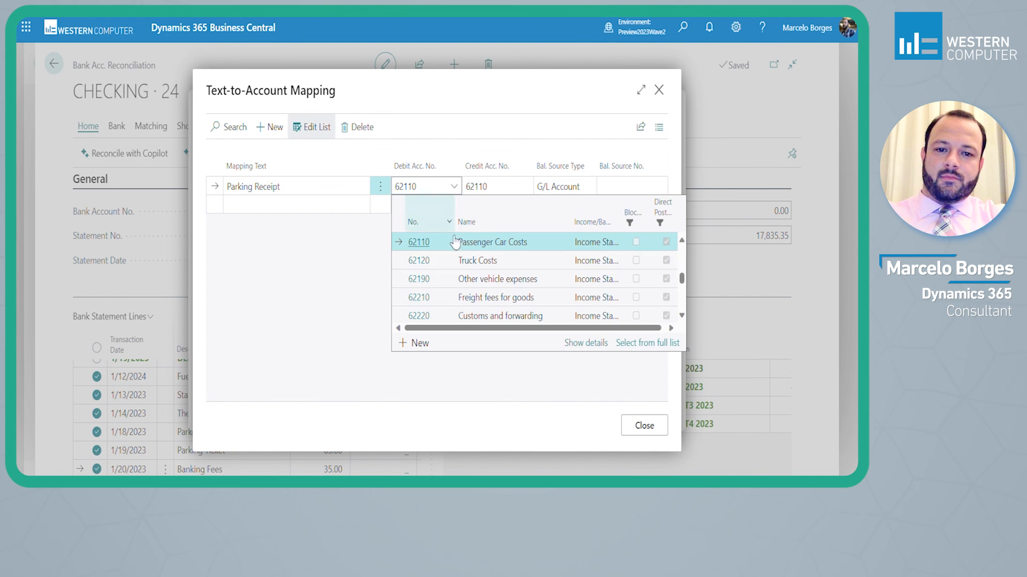
pyautogui.press('Tab')
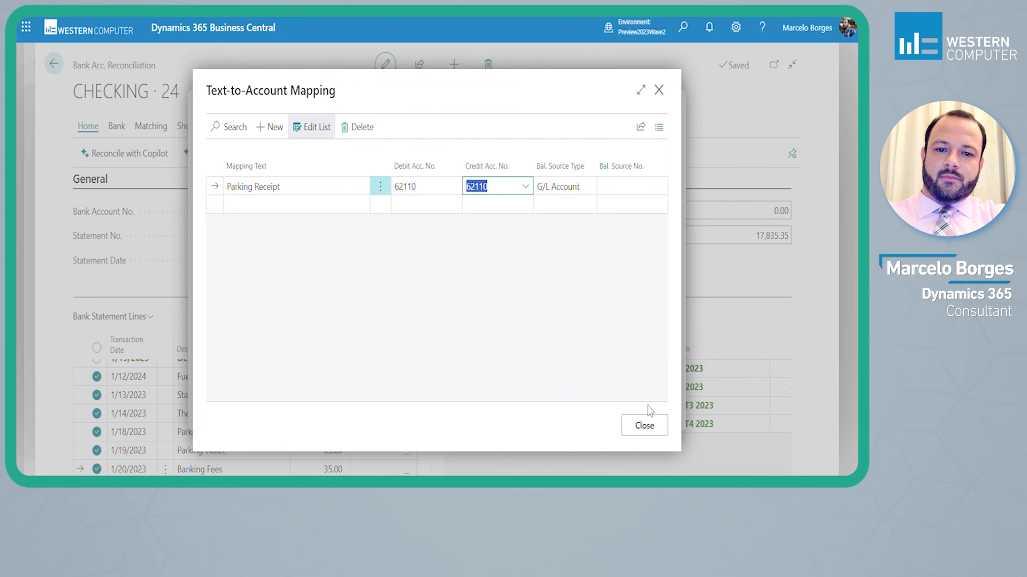
pyautogui.click(644, 426)
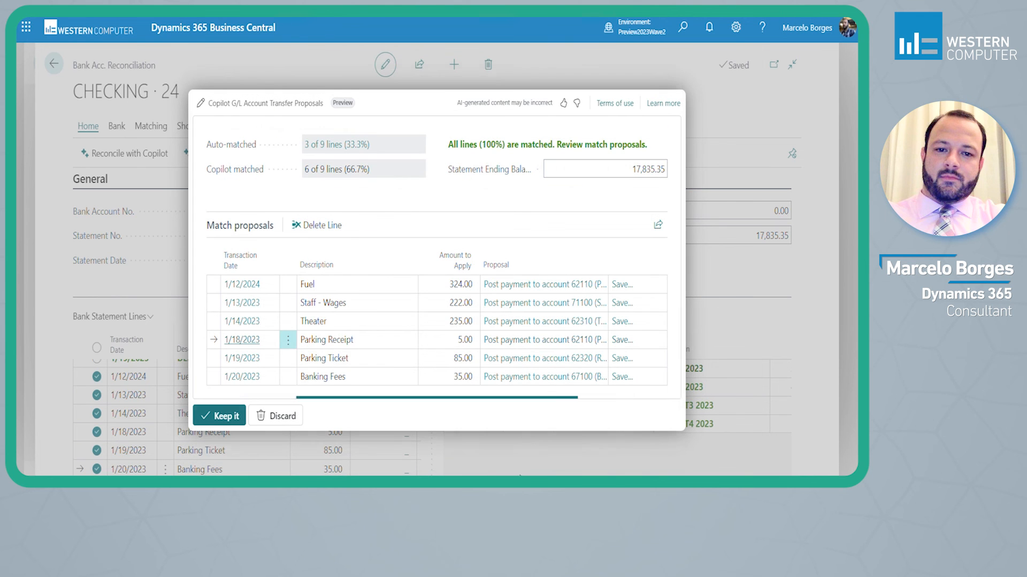
# Review and accept the proposed G/L accounts: 62320 Rental vehicles for Parking Ticket and 67100 Banking fees for Banking Fees
pyautogui.click(350, 360)
pyautogui.click(567, 359)
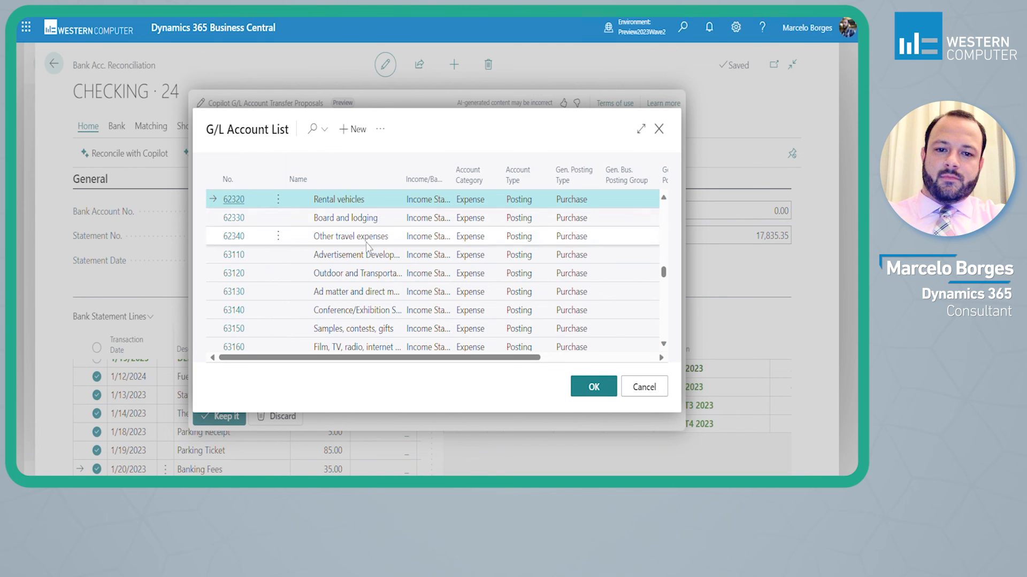
pyautogui.scroll(1, 365, 275)
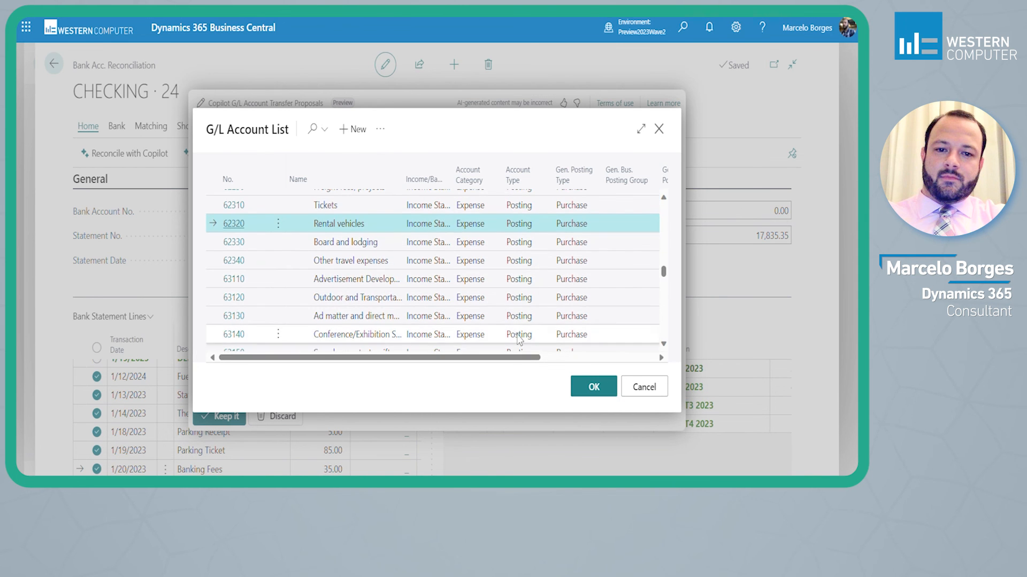
pyautogui.click(592, 386)
pyautogui.click(371, 381)
pyautogui.click(559, 379)
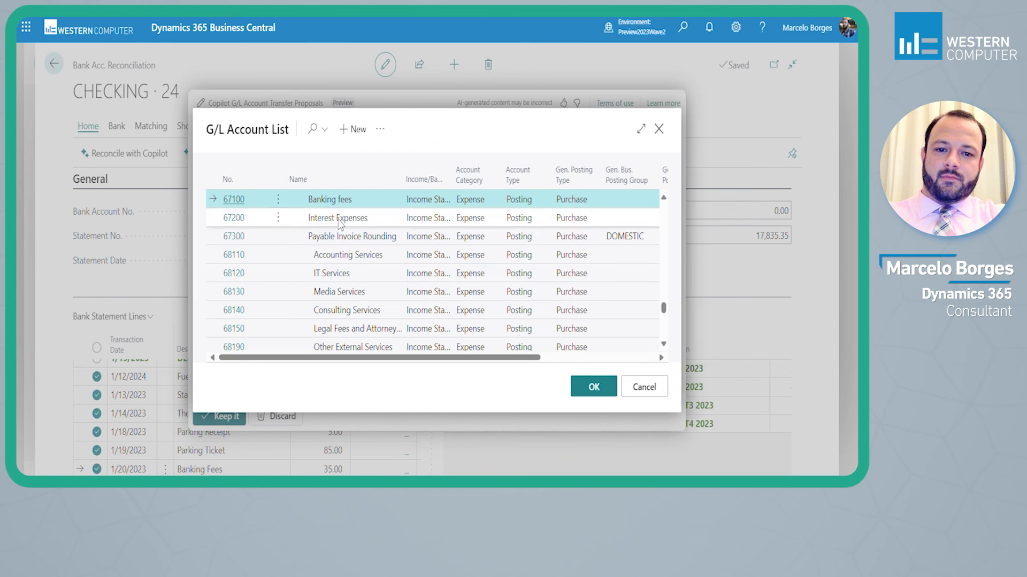
pyautogui.click(593, 387)
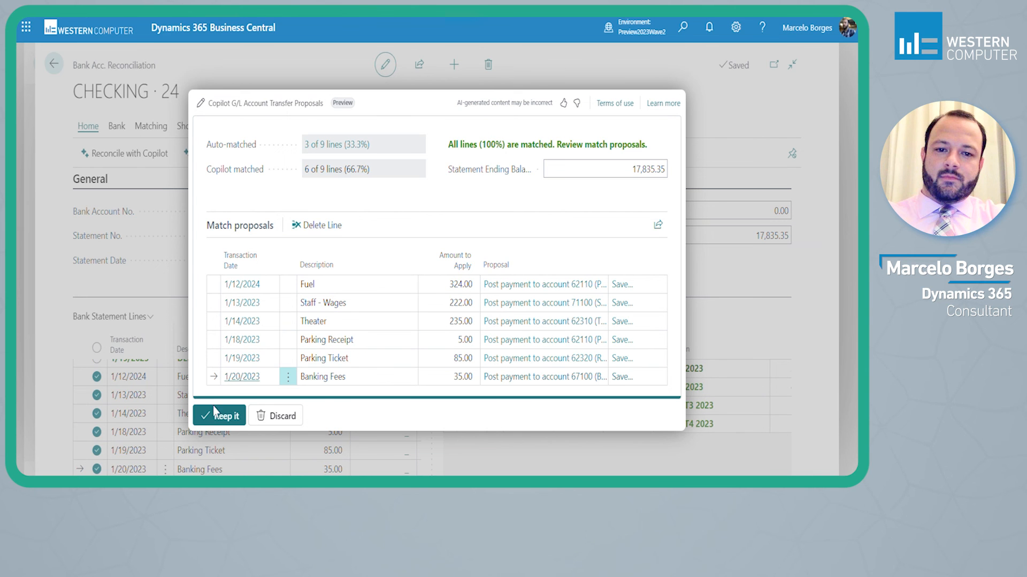
# Keep the G/L account transfer proposals and review the applied statement lines, bank account ledger entries and balances
pyautogui.click(226, 420)
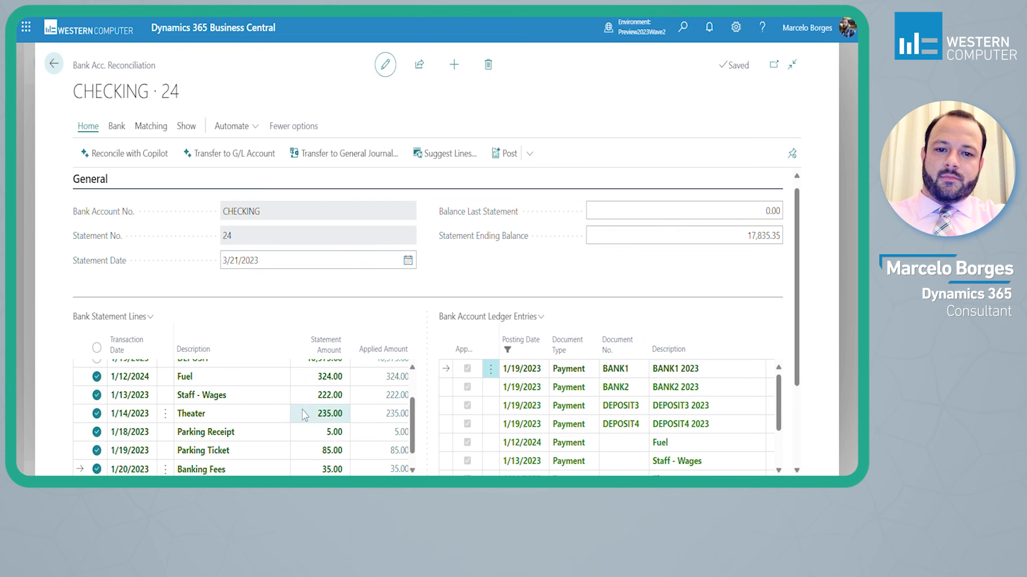
pyautogui.scroll(-1, 291, 422)
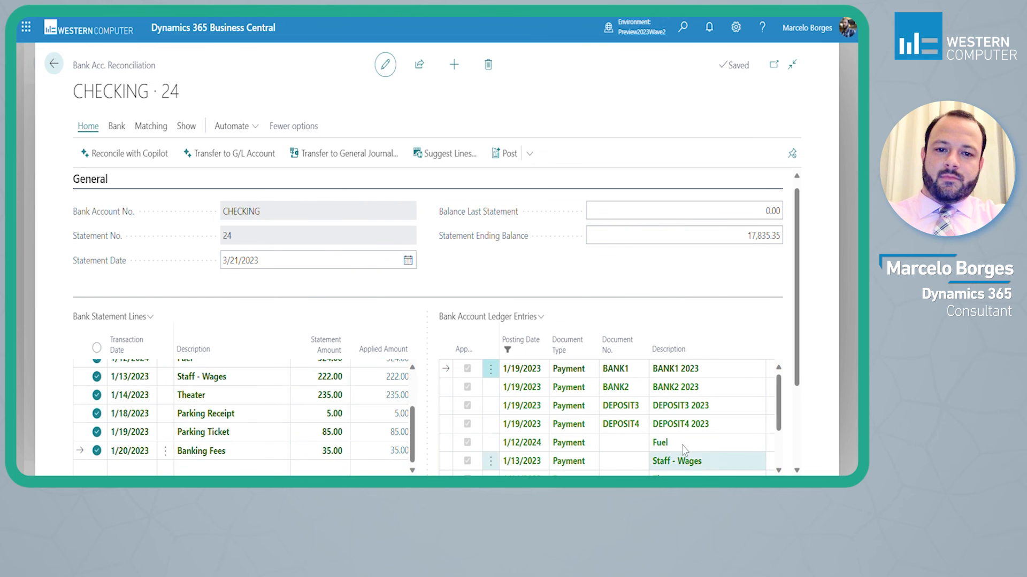
pyautogui.scroll(-6, 536, 470)
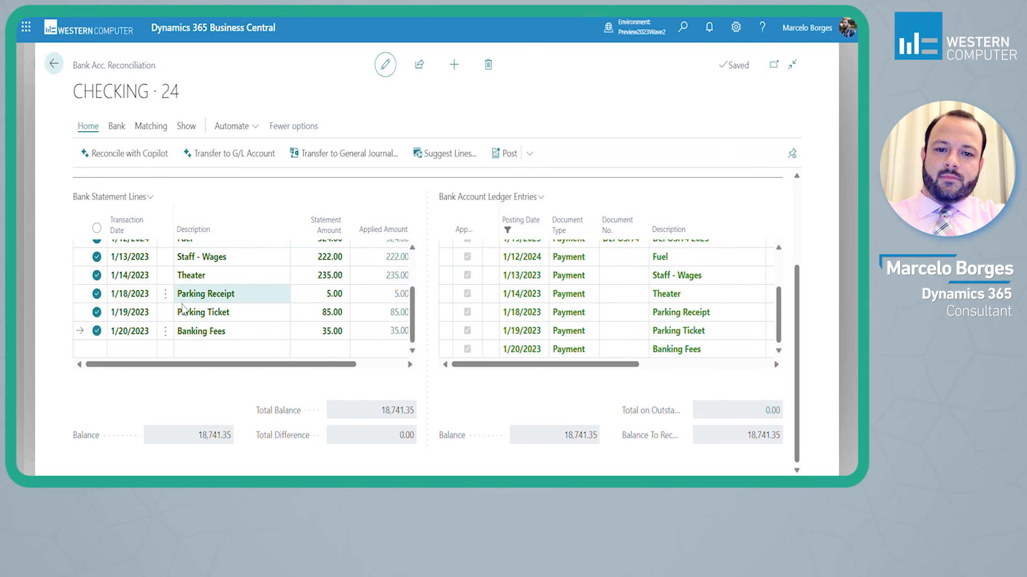
pyautogui.scroll(1, 235, 294)
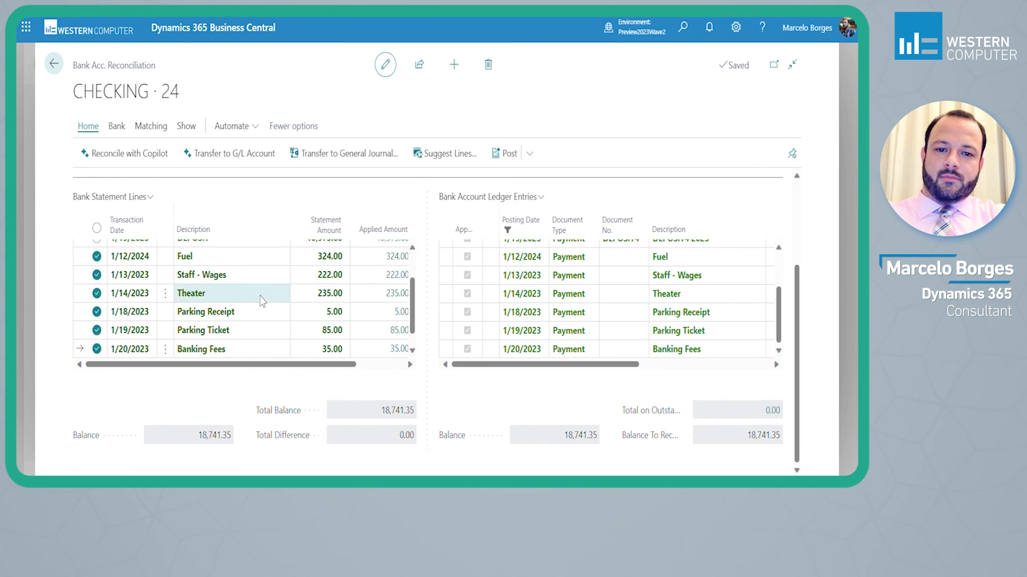